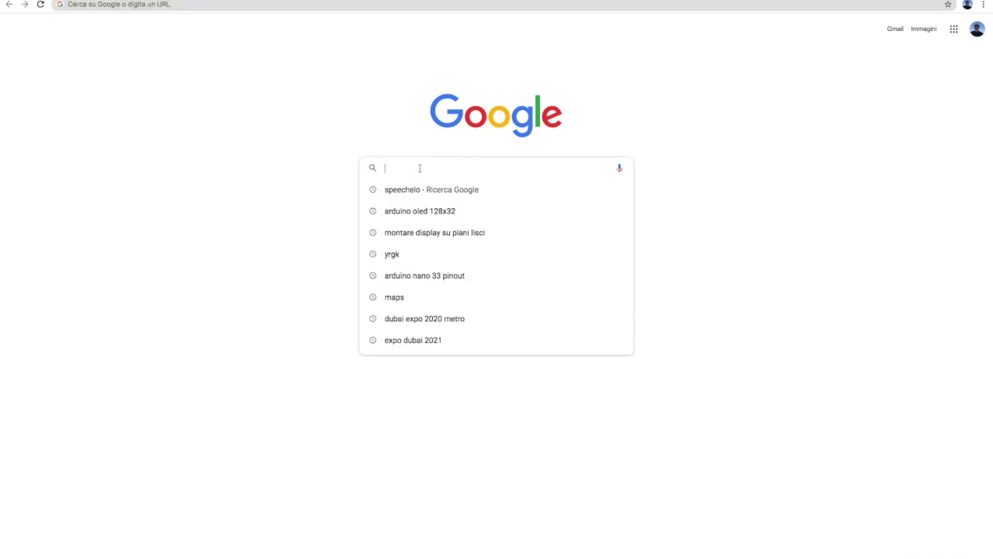
{"action": "type", "text": "hello"}
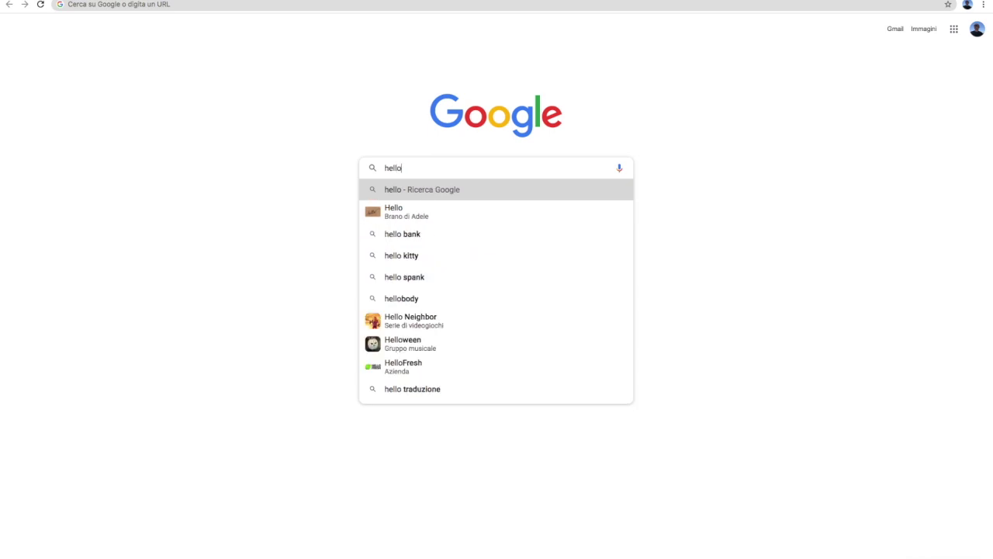
- Clear 'hello', then change the 'new job' search to 'new carrier' and search again
{"action": "key", "text": "BackSpace"}
{"action": "key", "text": "BackSpace"}
{"action": "key", "text": "BackSpace"}
{"action": "key", "text": "BackSpace"}
{"action": "key", "text": "BackSpace"}
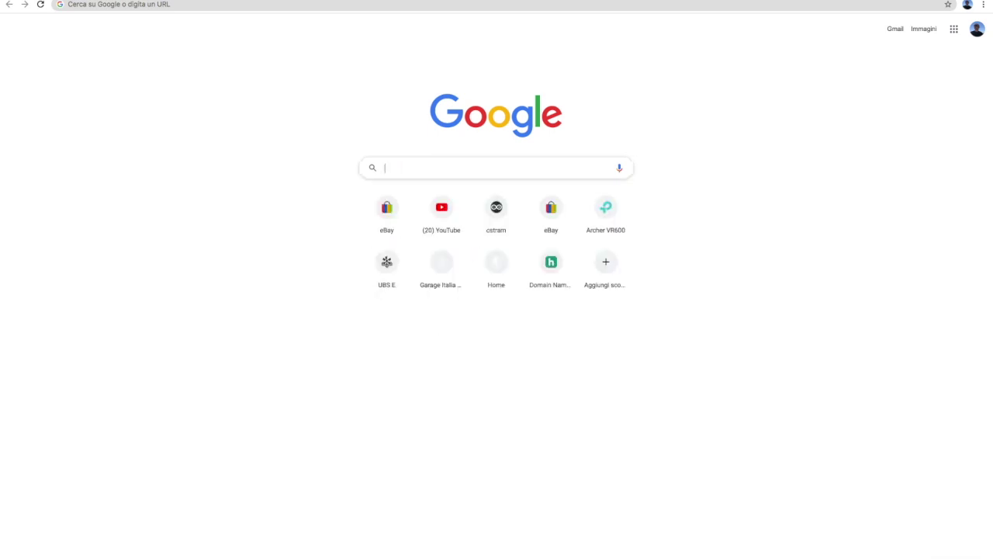
{"action": "type", "text": "new job"}
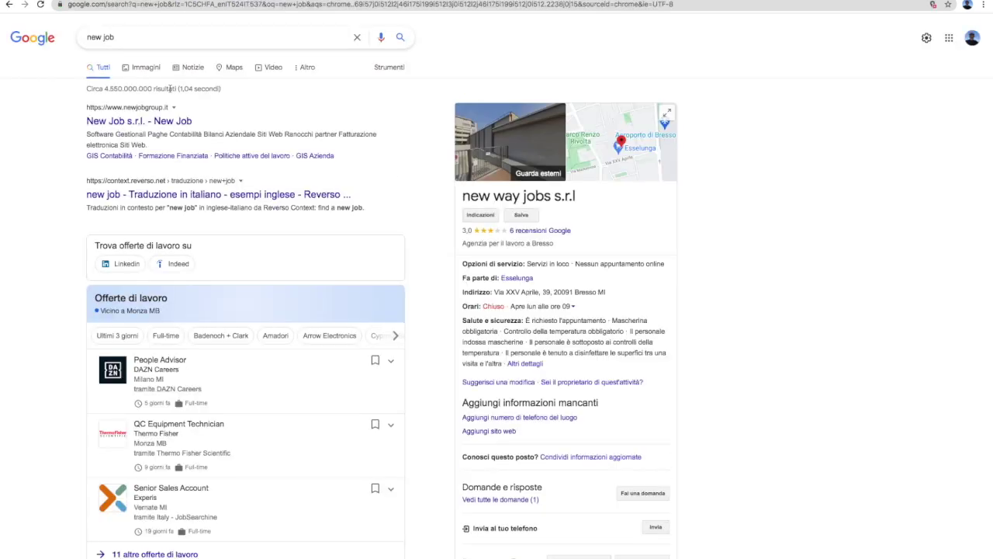
{"action": "left_click", "coordinate": [149, 40]}
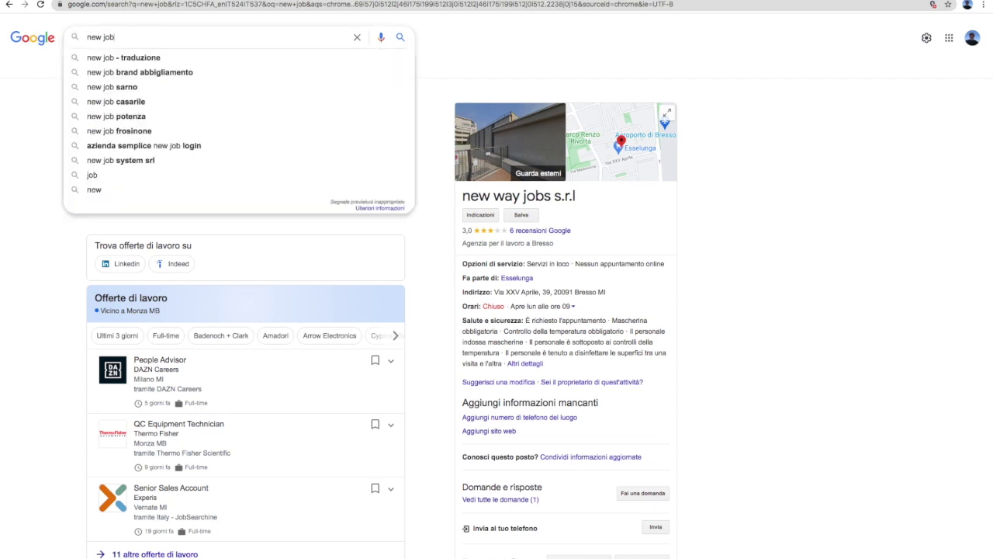
{"action": "key", "text": "BackSpace"}
{"action": "key", "text": "BackSpace"}
{"action": "key", "text": "BackSpace"}
{"action": "type", "text": "rrier"}
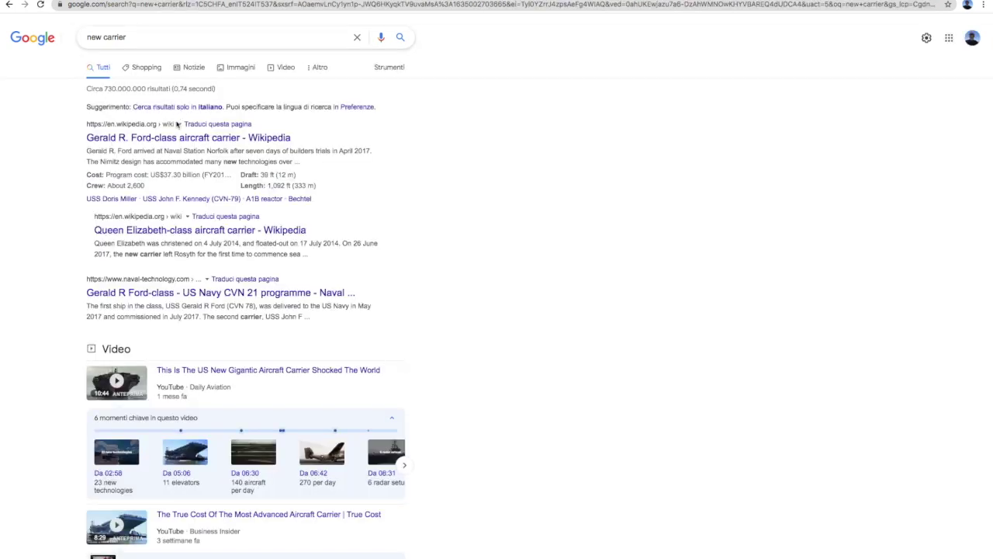
- Open the Gerald R. Ford-class aircraft carrier Wikipedia article and select its address bar
{"action": "left_click", "coordinate": [171, 138]}
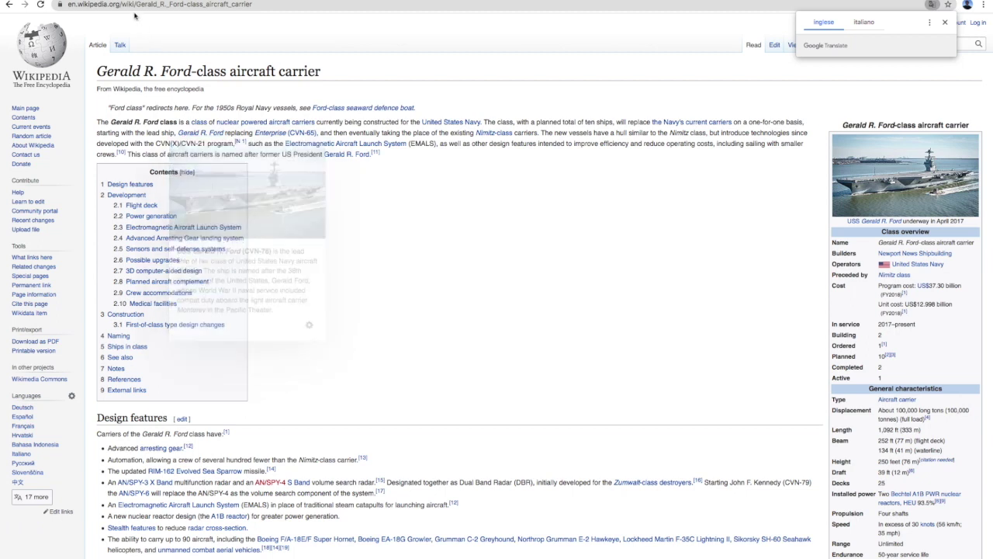
{"action": "key", "text": "ctrl+l"}
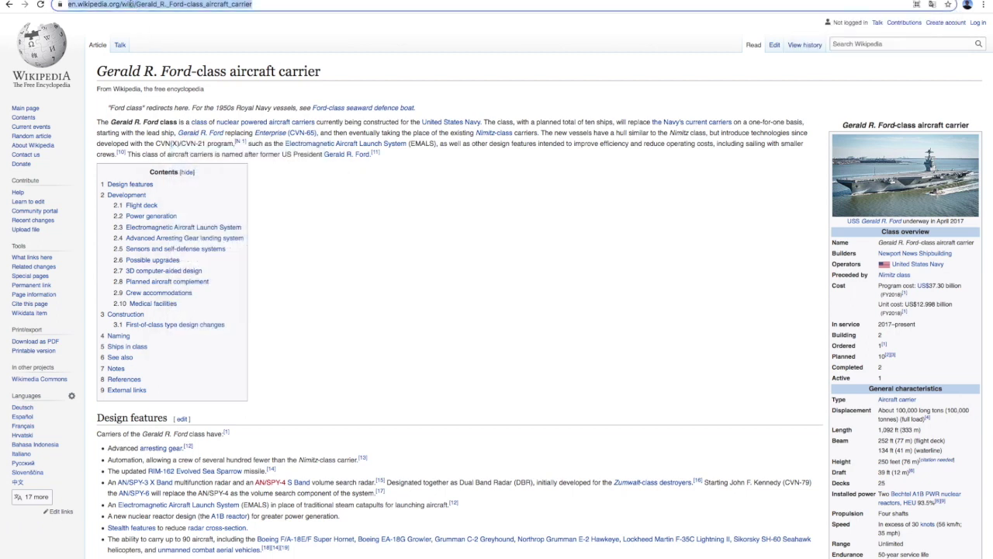
{"action": "type", "text": "arduino"}
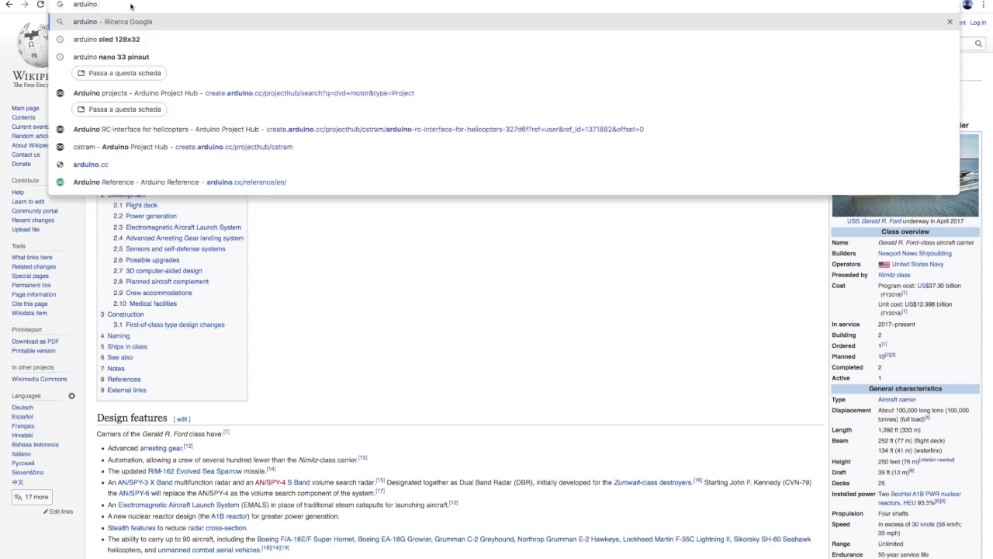
- Search Google for arduino and open the official Arduino Store, dismissing its location prompt
{"action": "key", "text": "Return"}
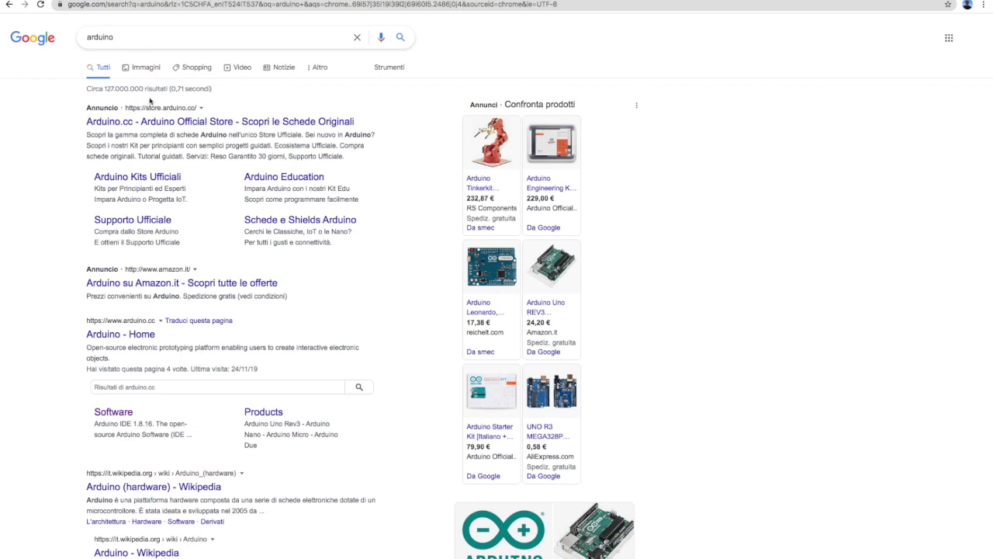
{"action": "left_click", "coordinate": [149, 123]}
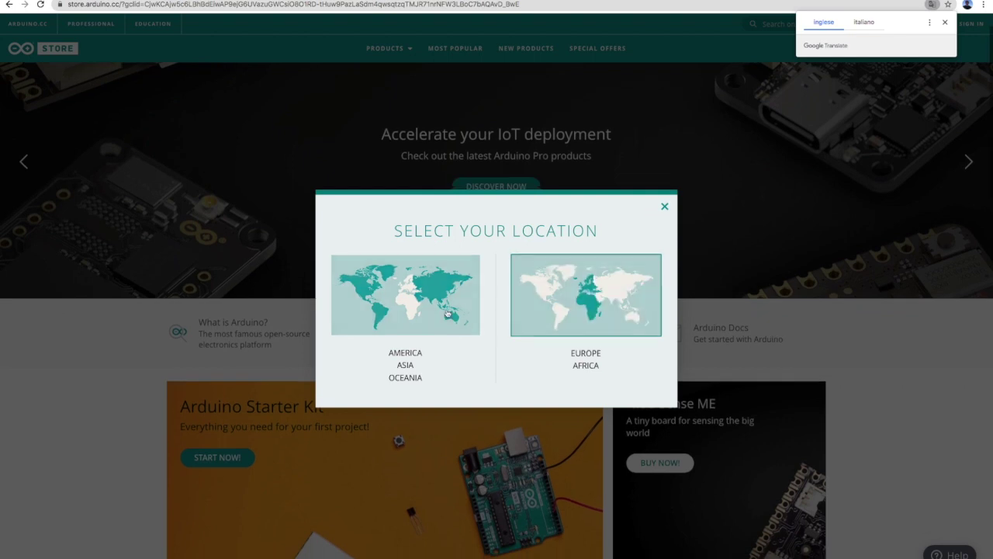
{"action": "left_click", "coordinate": [657, 304]}
{"action": "scroll", "coordinate": [674, 225], "scroll_direction": "down", "scroll_amount": 5}
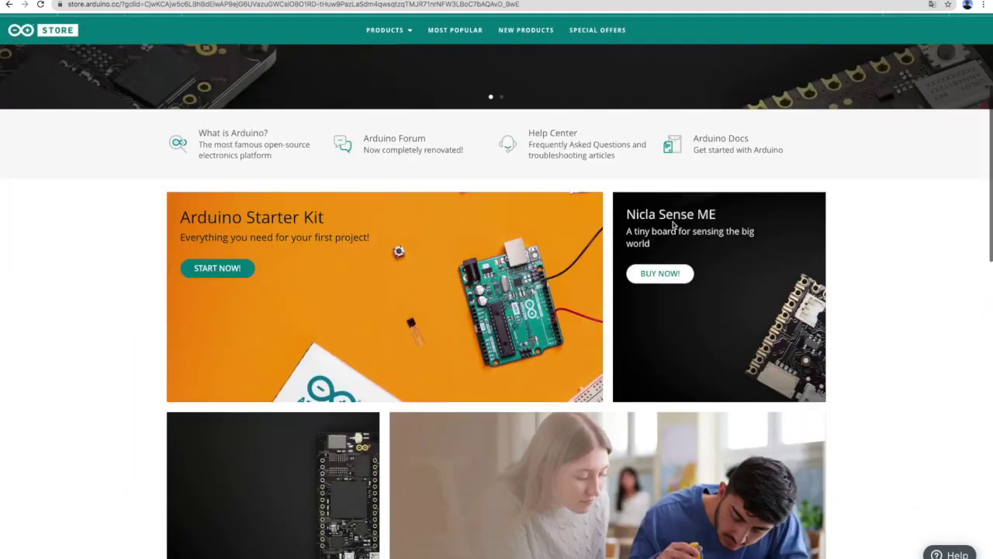
{"action": "scroll", "coordinate": [673, 225], "scroll_direction": "down", "scroll_amount": 5}
{"action": "scroll", "coordinate": [673, 225], "scroll_direction": "down", "scroll_amount": 5}
{"action": "scroll", "coordinate": [674, 225], "scroll_direction": "down", "scroll_amount": 3}
{"action": "scroll", "coordinate": [674, 222], "scroll_direction": "down", "scroll_amount": 5}
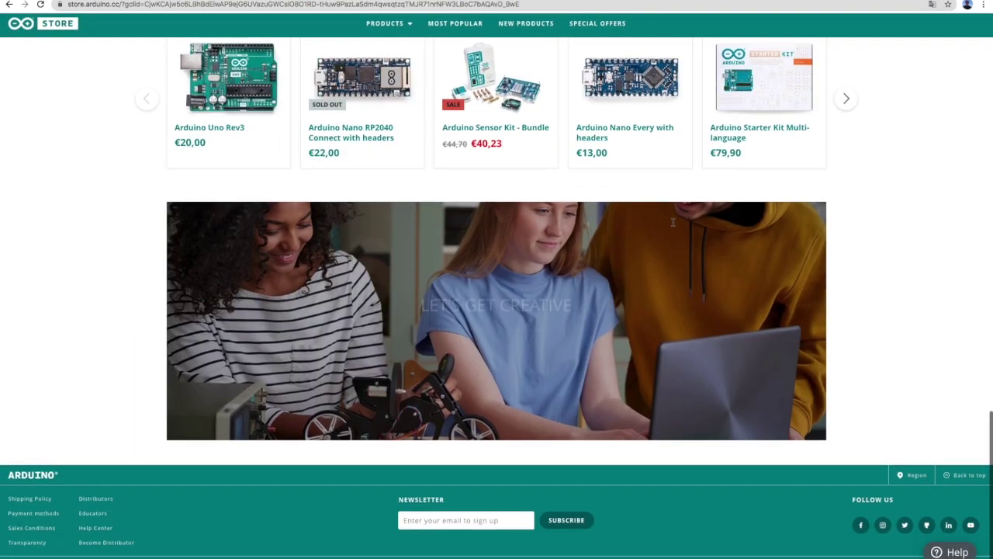
{"action": "scroll", "coordinate": [674, 223], "scroll_direction": "up", "scroll_amount": 5}
{"action": "scroll", "coordinate": [673, 223], "scroll_direction": "up", "scroll_amount": 6}
{"action": "scroll", "coordinate": [672, 226], "scroll_direction": "up", "scroll_amount": 6}
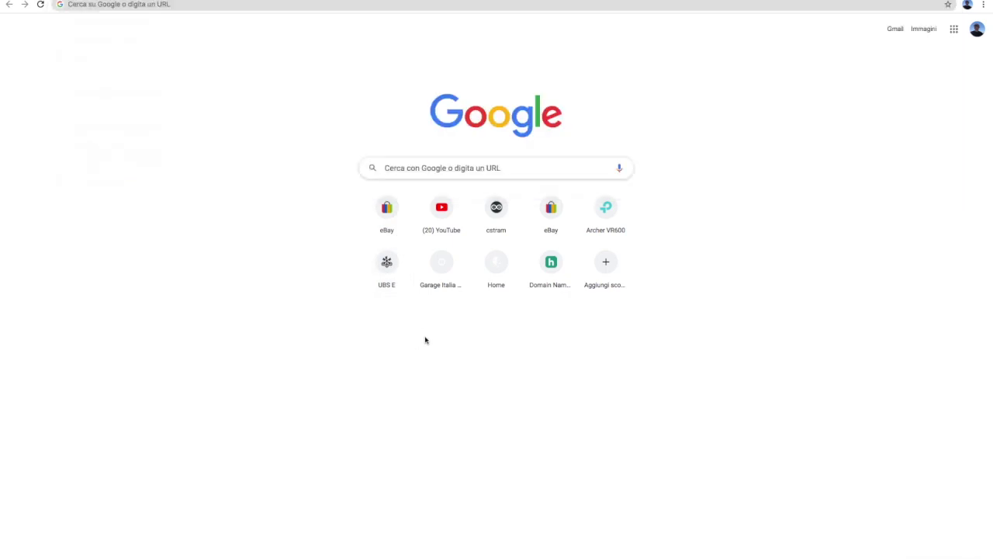
- Search Google for 'youtube carlo stramaglia', fixing a typo in the query first
{"action": "left_click", "coordinate": [433, 170]}
{"action": "type", "text": "youtube"}
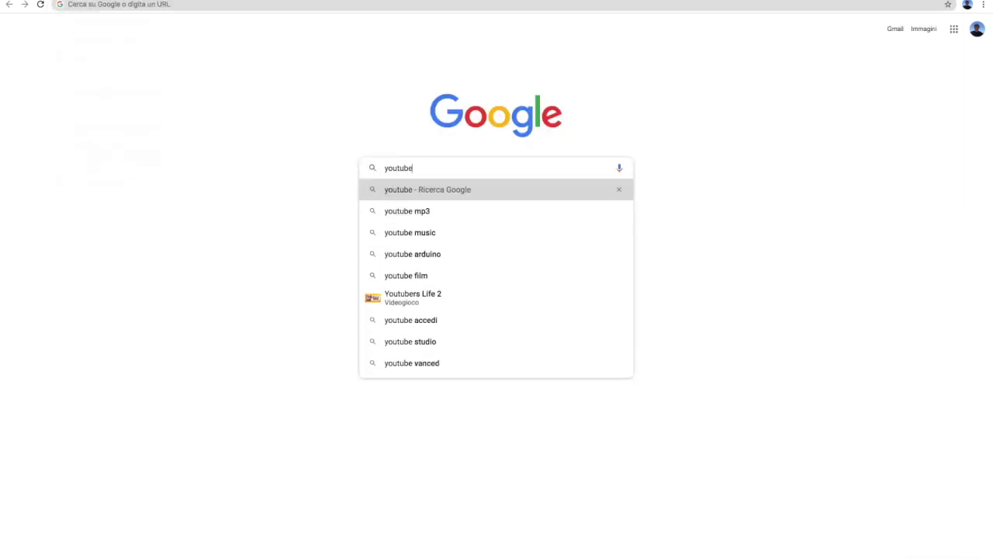
{"action": "type", "text": " carlo l"}
{"action": "key", "text": "BackSpace"}
{"action": "key", "text": "BackSpace"}
{"action": "type", "text": "stra"}
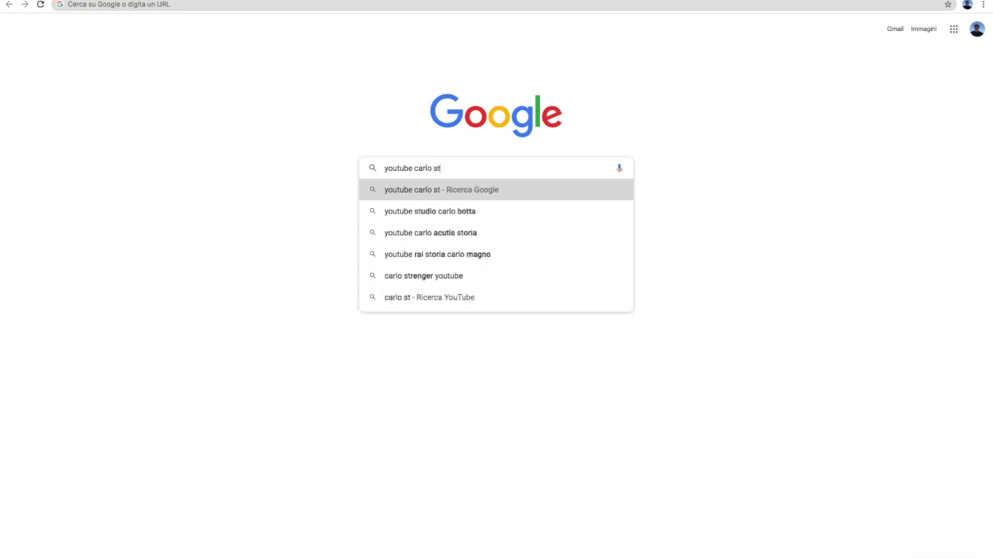
{"action": "key", "text": "Return"}
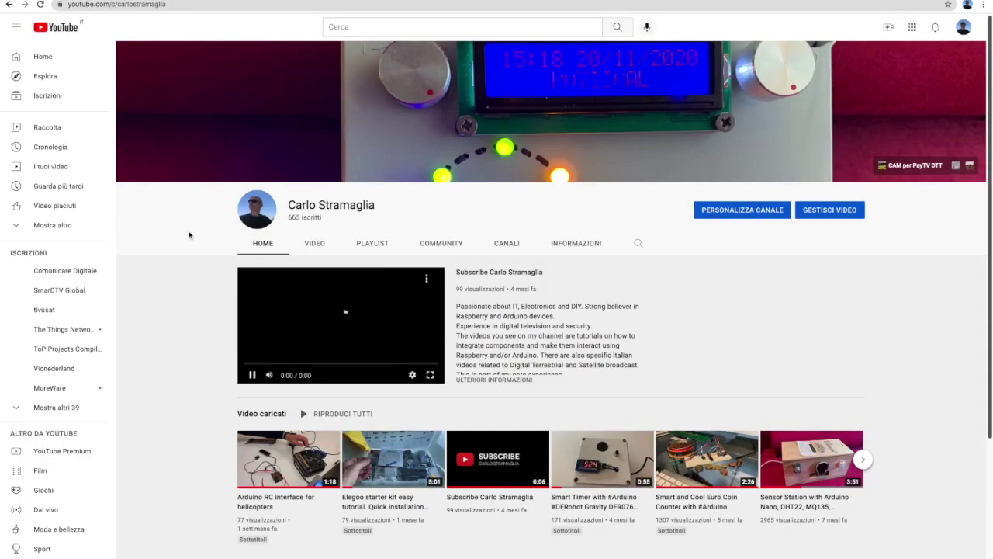
{"action": "scroll", "coordinate": [558, 271], "scroll_direction": "down", "scroll_amount": 3}
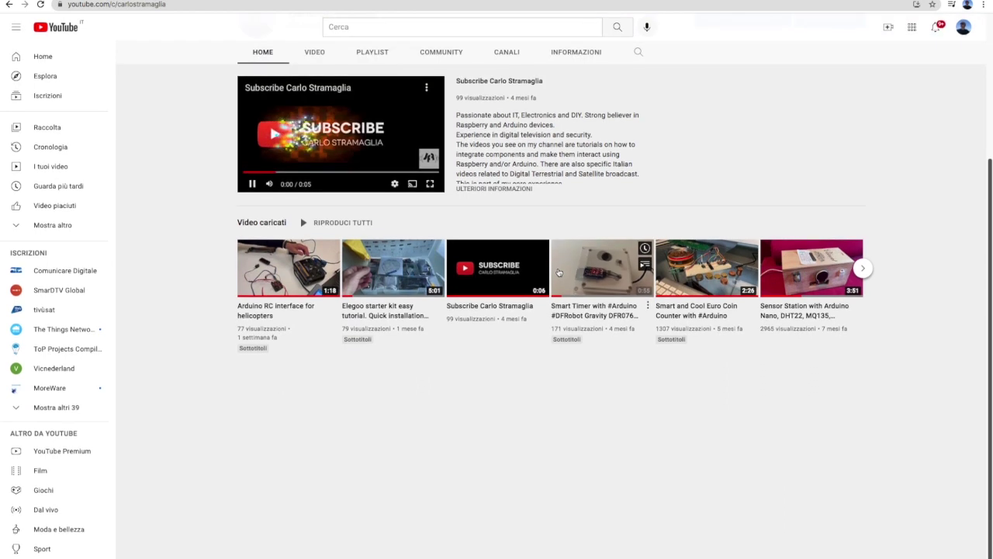
{"action": "scroll", "coordinate": [559, 272], "scroll_direction": "up", "scroll_amount": 3}
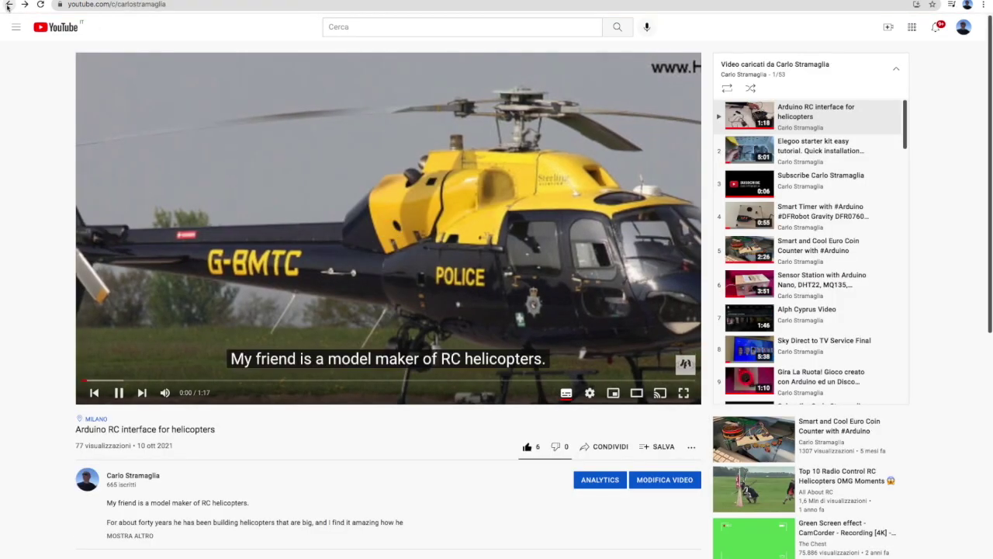
- Go back to the channel home, keeping the RC helicopter video in the mini player
{"action": "key", "text": "alt+Left"}
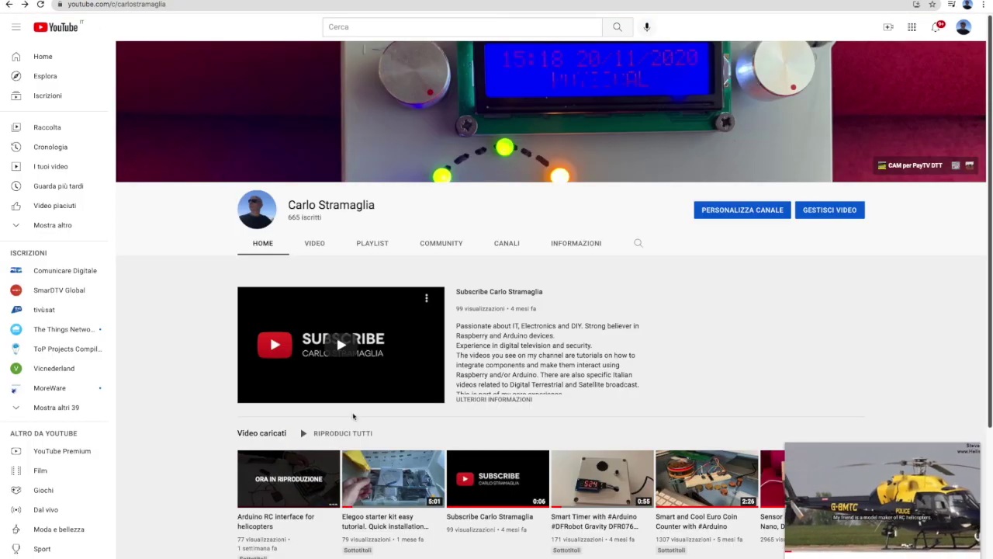
- Open the channel's Videos tab and close the floating mini player
{"action": "left_click", "coordinate": [251, 435]}
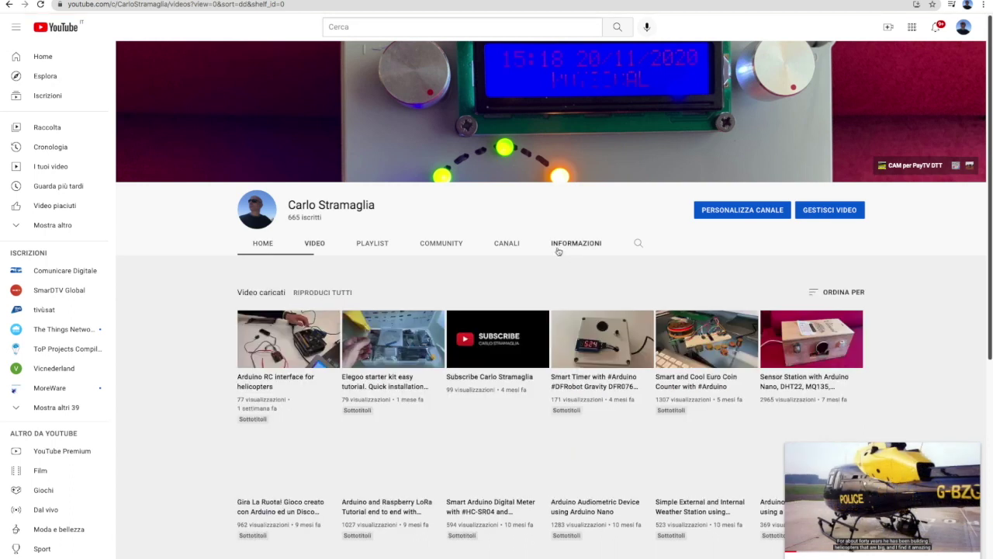
{"action": "scroll", "coordinate": [511, 225], "scroll_direction": "down", "scroll_amount": 3}
{"action": "scroll", "coordinate": [511, 226], "scroll_direction": "up", "scroll_amount": 3}
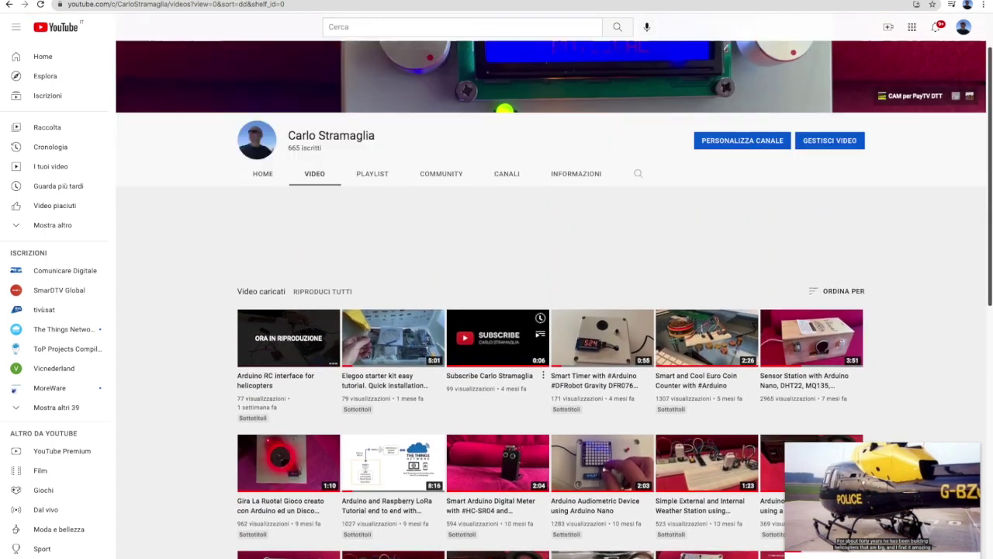
{"action": "mouse_move", "coordinate": [882, 496]}
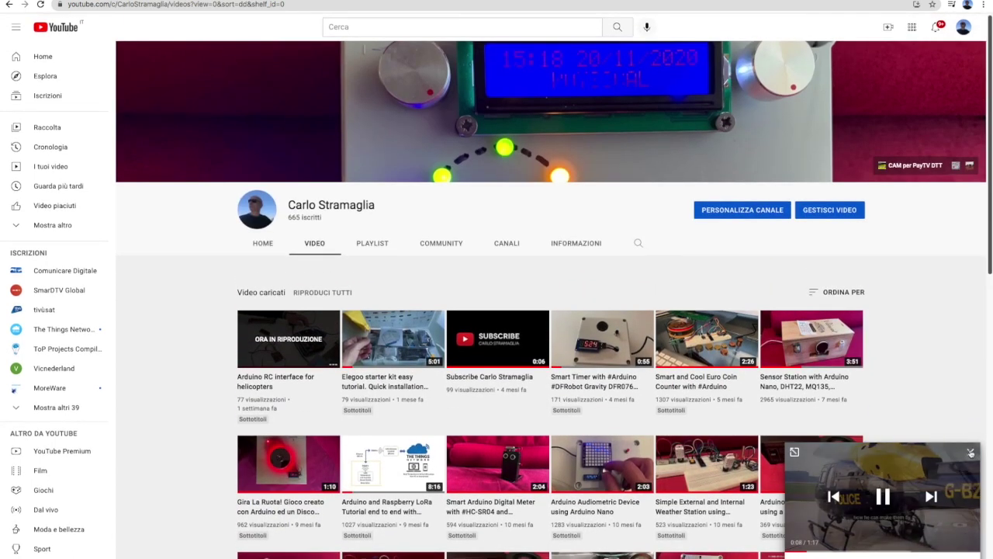
{"action": "left_click", "coordinate": [970, 451]}
{"action": "scroll", "coordinate": [497, 310], "scroll_direction": "down", "scroll_amount": 3}
{"action": "scroll", "coordinate": [403, 427], "scroll_direction": "down", "scroll_amount": 3}
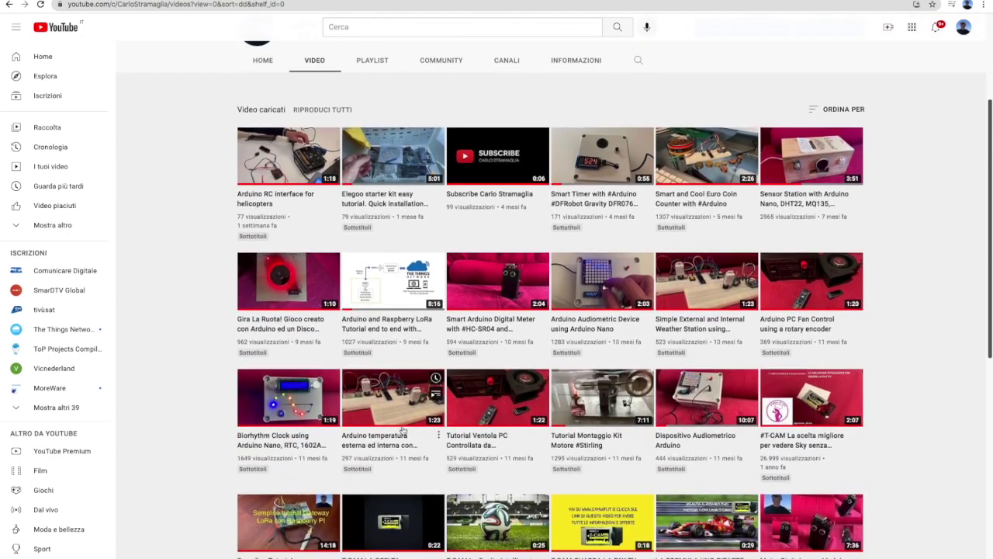
{"action": "scroll", "coordinate": [402, 427], "scroll_direction": "down", "scroll_amount": 3}
{"action": "scroll", "coordinate": [403, 427], "scroll_direction": "down", "scroll_amount": 3}
{"action": "scroll", "coordinate": [403, 428], "scroll_direction": "down", "scroll_amount": 3}
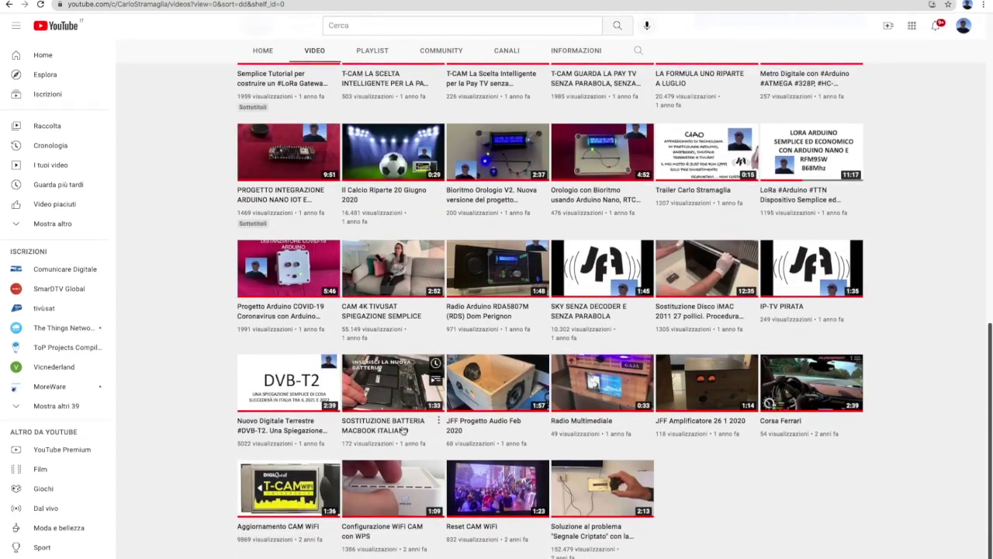
{"action": "scroll", "coordinate": [403, 428], "scroll_direction": "up", "scroll_amount": 5}
{"action": "scroll", "coordinate": [402, 428], "scroll_direction": "up", "scroll_amount": 5}
{"action": "scroll", "coordinate": [403, 428], "scroll_direction": "up", "scroll_amount": 5}
{"action": "scroll", "coordinate": [402, 423], "scroll_direction": "up", "scroll_amount": 1}
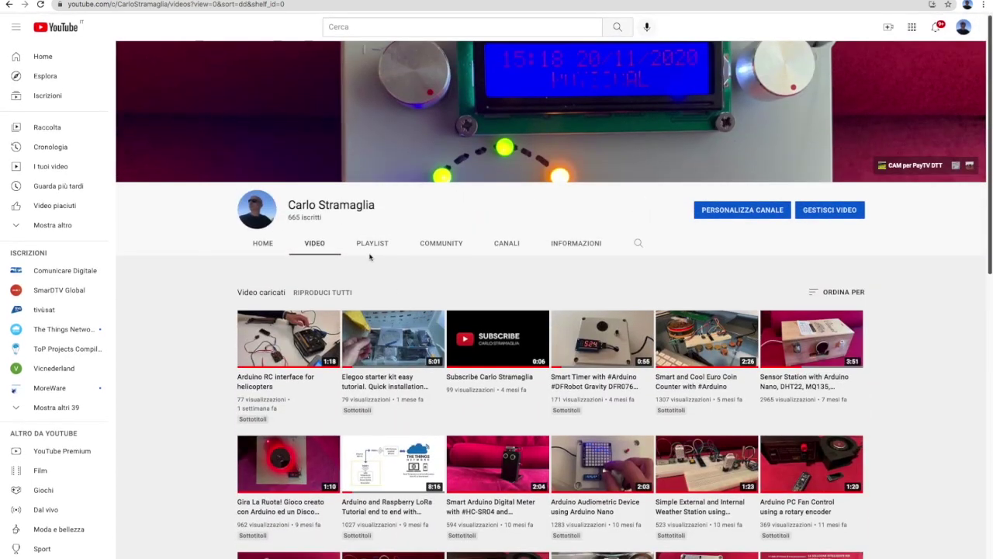
- Visit the Playlists, Community, Channels and About tabs, then return to Home
{"action": "left_click", "coordinate": [371, 243]}
{"action": "scroll", "coordinate": [466, 310], "scroll_direction": "down", "scroll_amount": 3}
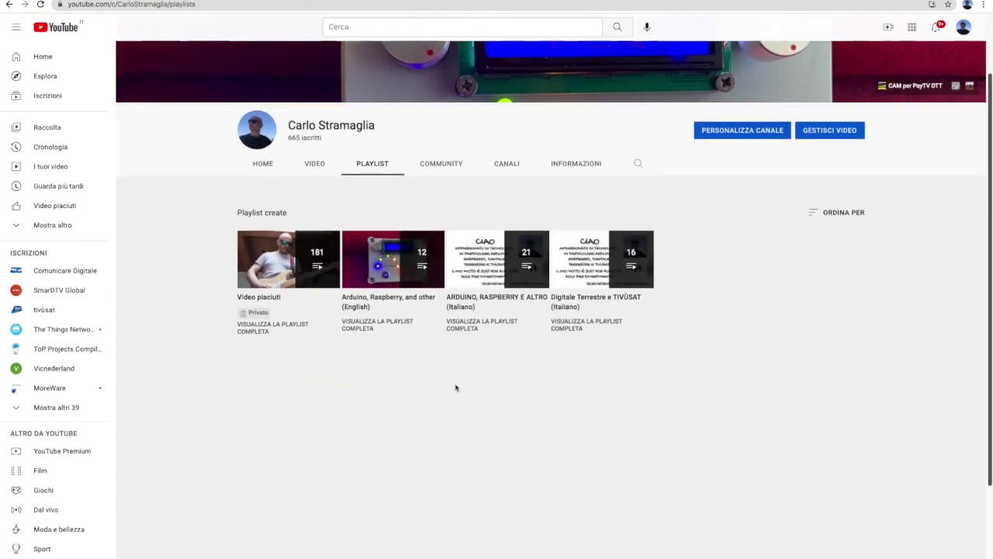
{"action": "scroll", "coordinate": [498, 140], "scroll_direction": "down", "scroll_amount": 1}
{"action": "left_click", "coordinate": [441, 91]}
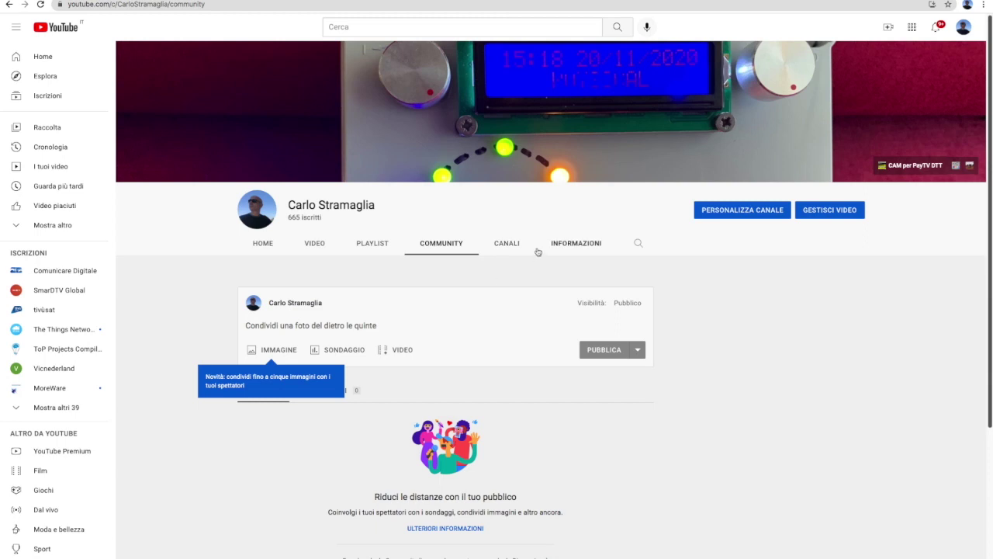
{"action": "left_click", "coordinate": [513, 247]}
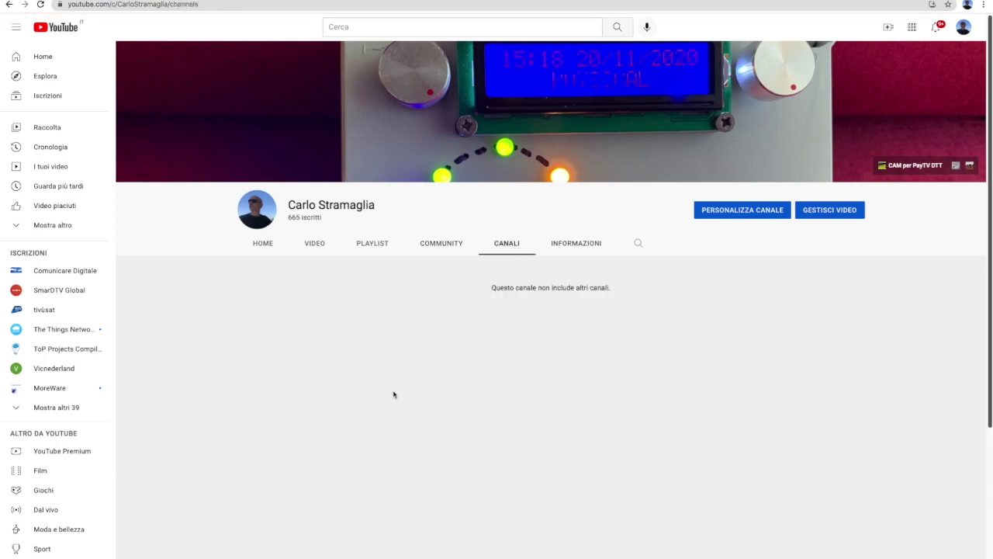
{"action": "scroll", "coordinate": [394, 394], "scroll_direction": "down", "scroll_amount": 3}
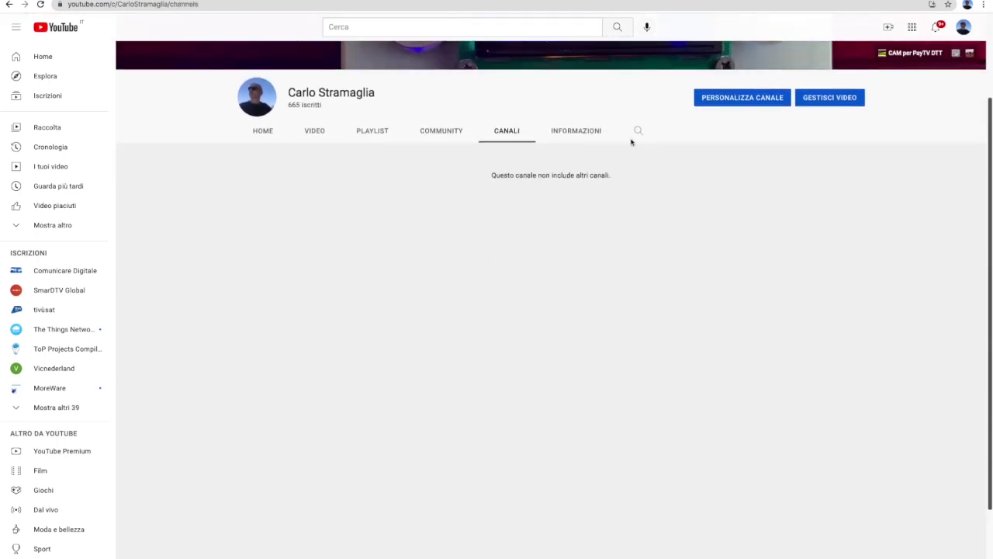
{"action": "left_click", "coordinate": [581, 130]}
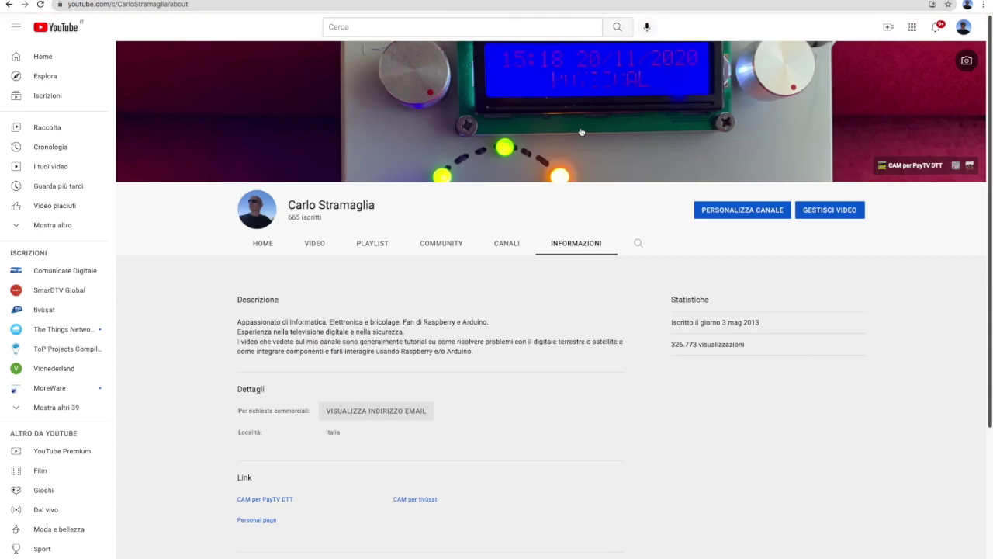
{"action": "left_click", "coordinate": [256, 244]}
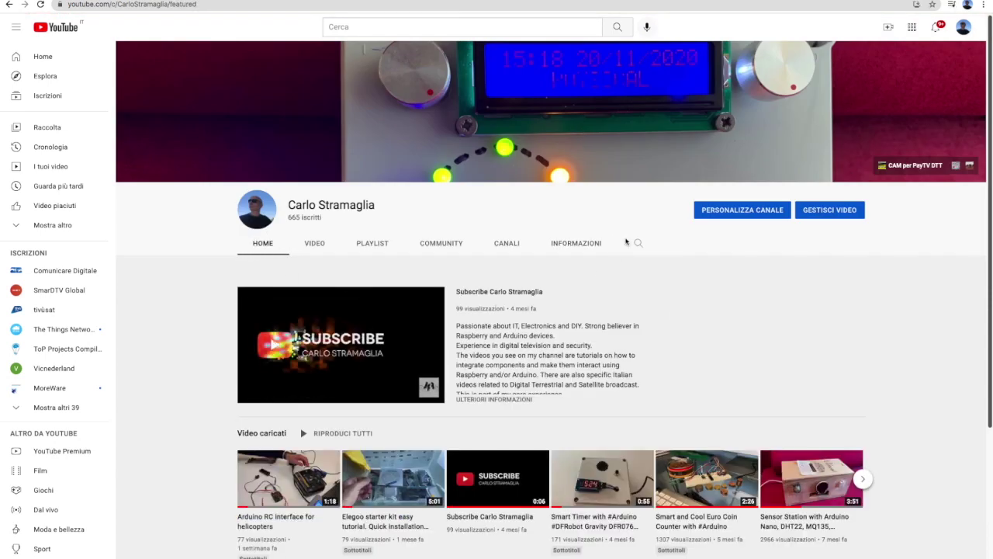